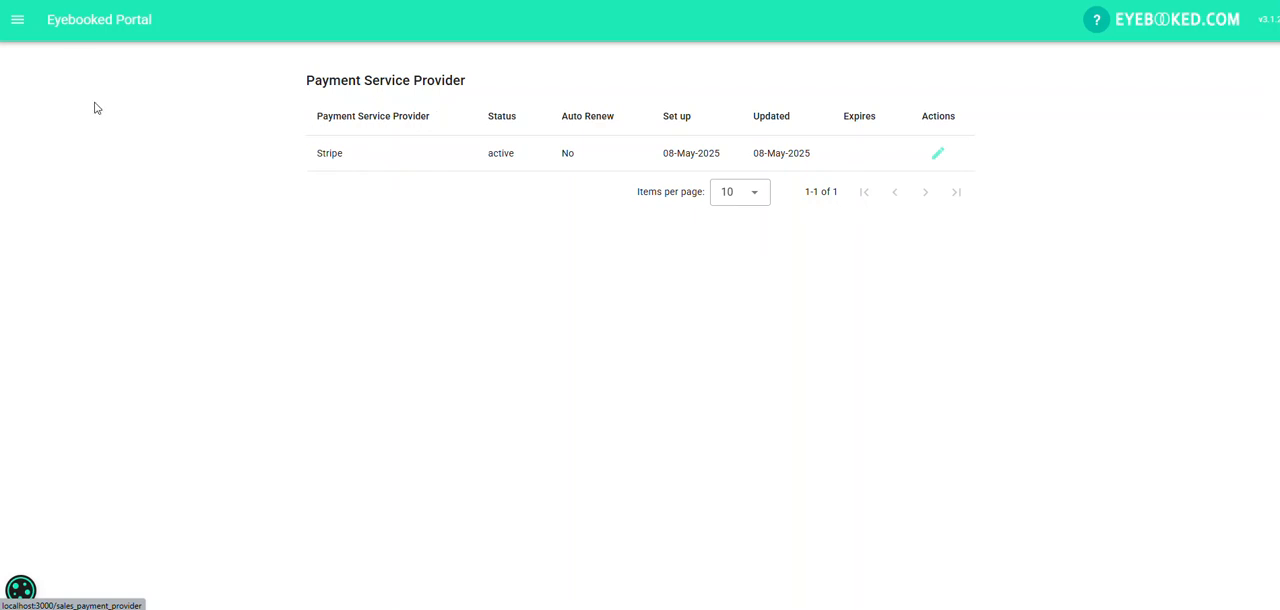
Open the Contact lens checkup appointment type for editing from the appointment types settings.
left_click(19, 19)
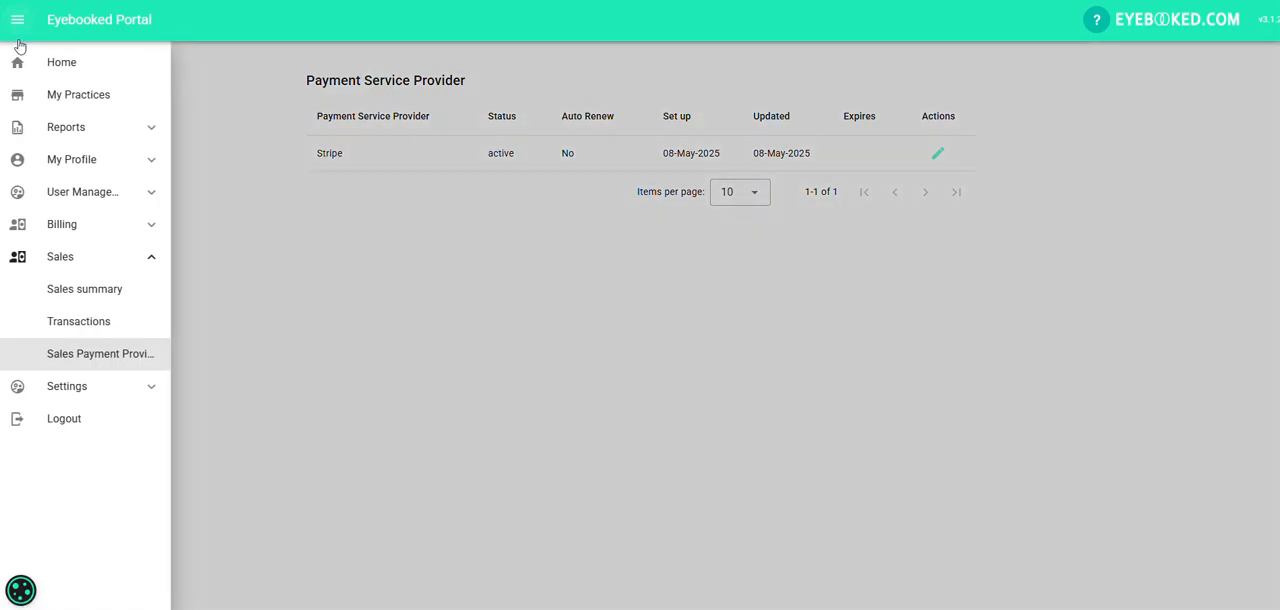
left_click(71, 387)
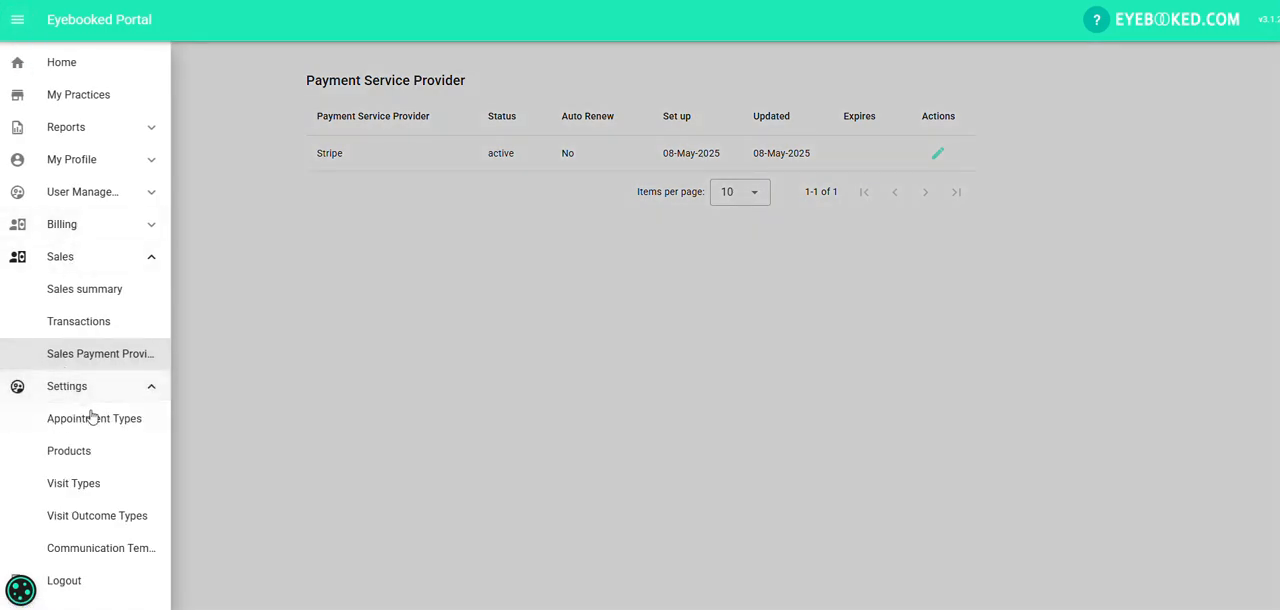
left_click(90, 418)
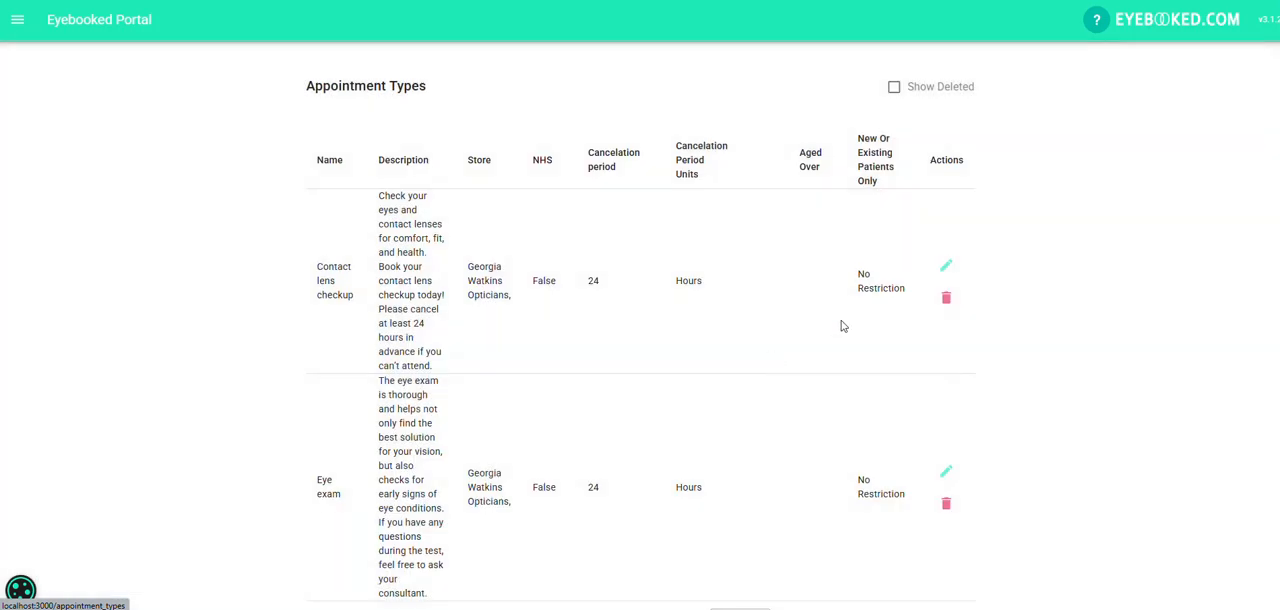
left_click(946, 266)
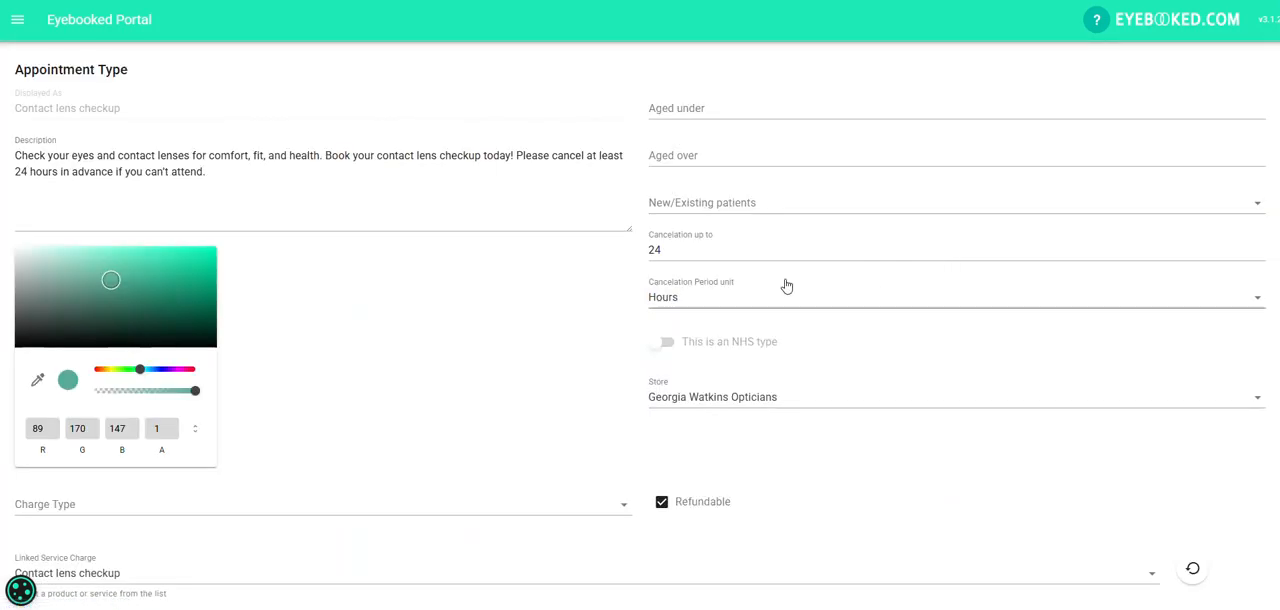
scroll(448, 314, "down", 1)
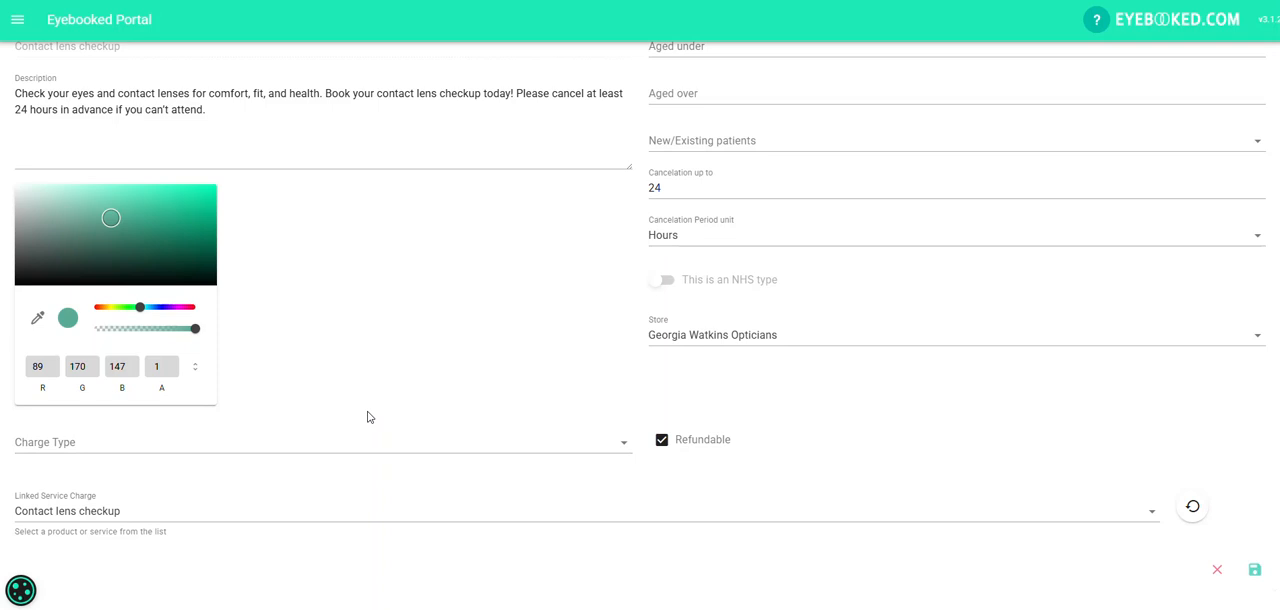
Try the charge type "Take booking deposit (refundable on cancelation)" and start entering its deposit percentage.
left_click(334, 443)
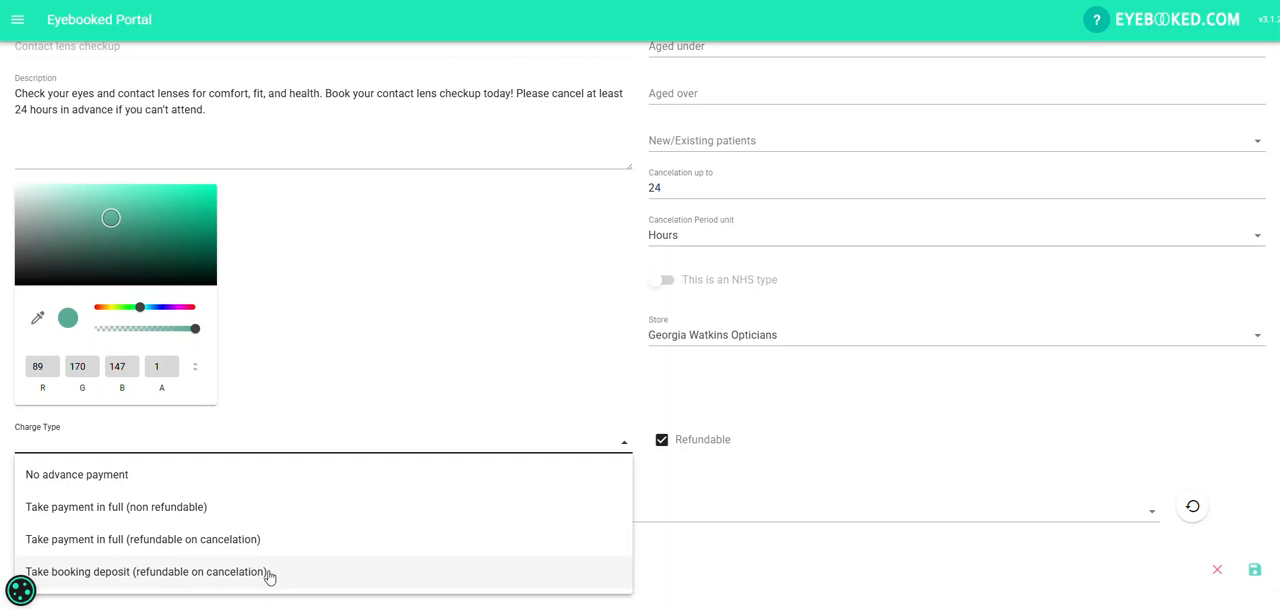
left_click(268, 574)
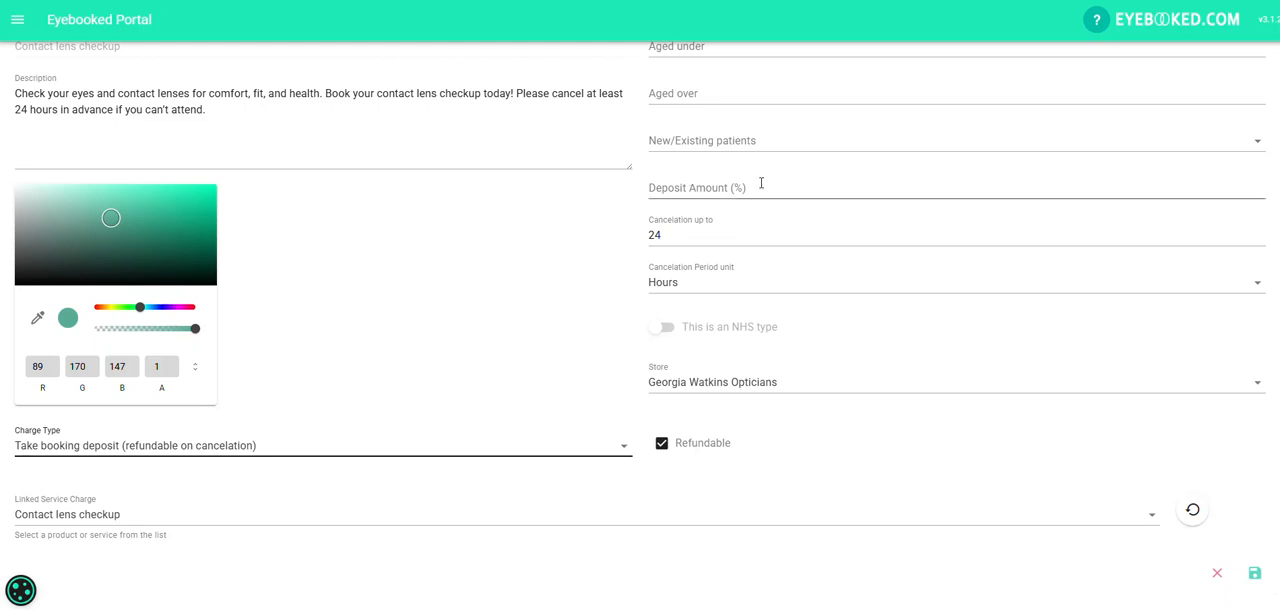
left_click(723, 184)
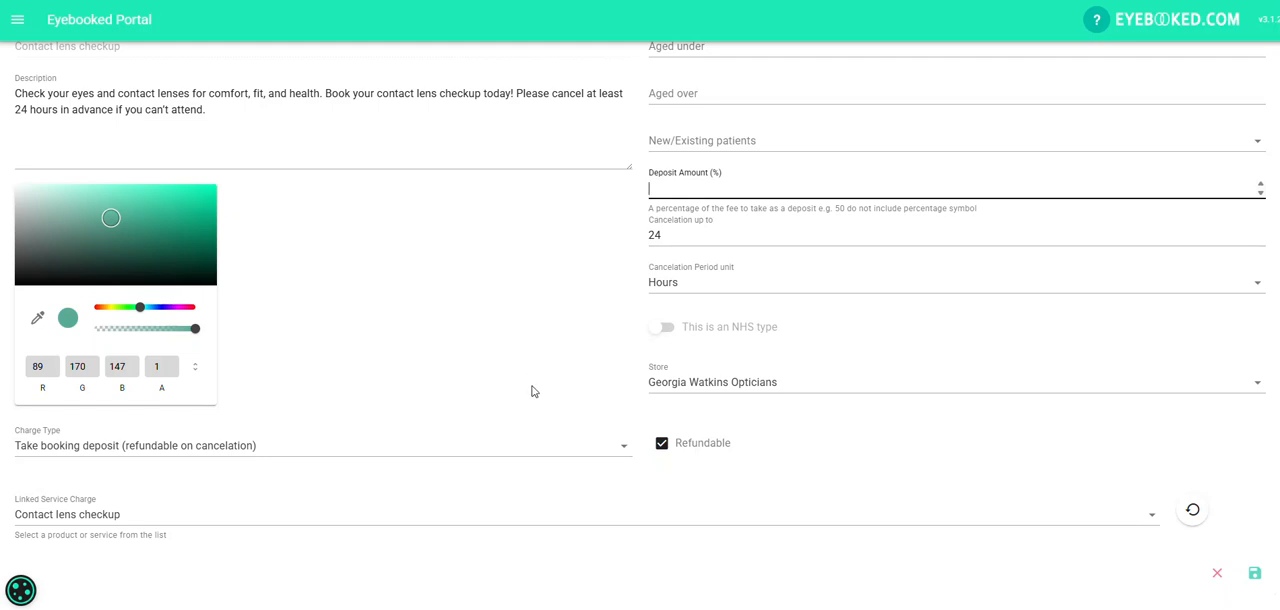
Try the charge types "No advance payment" and "Take payment in full (non refundable)" for the contact lens checkup.
left_click(401, 457)
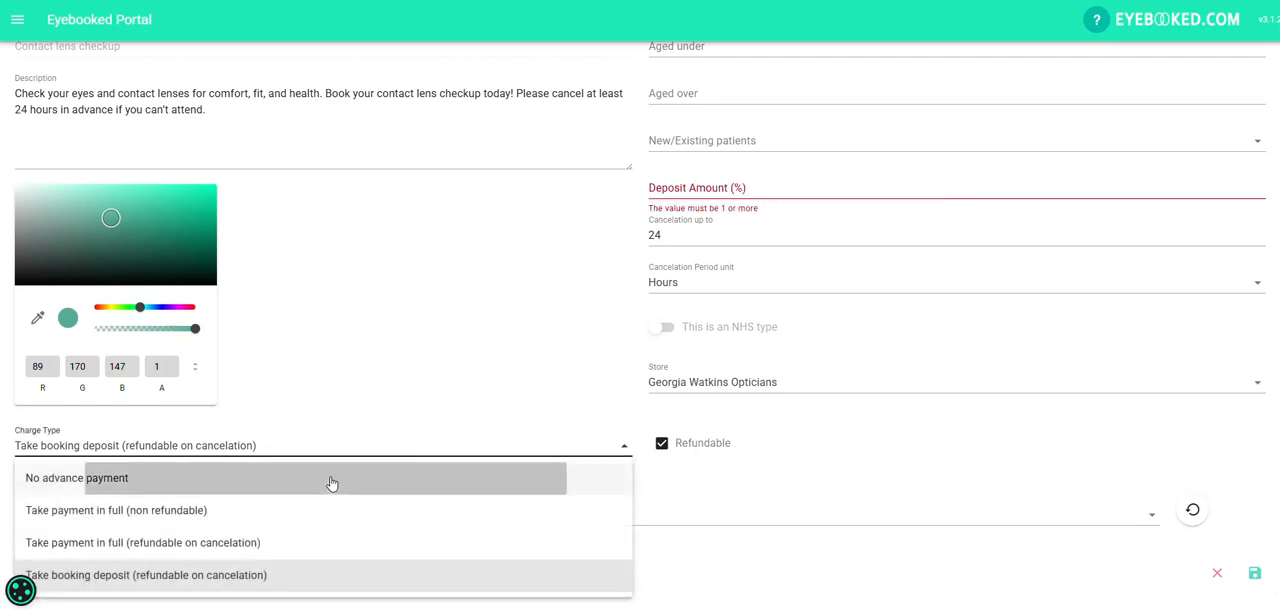
left_click(334, 478)
left_click(337, 449)
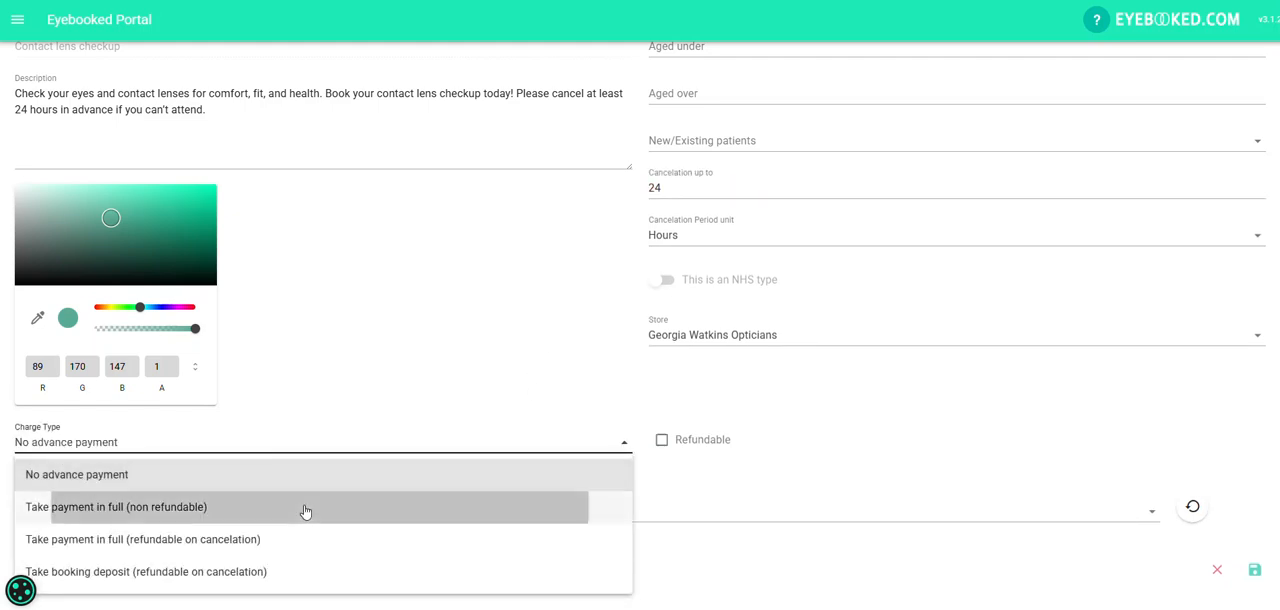
left_click(303, 508)
Set the contact lens checkup's charge type to "Take payment in full (refundable on cancelation)" and save the appointment type.
left_click(468, 448)
left_click(346, 539)
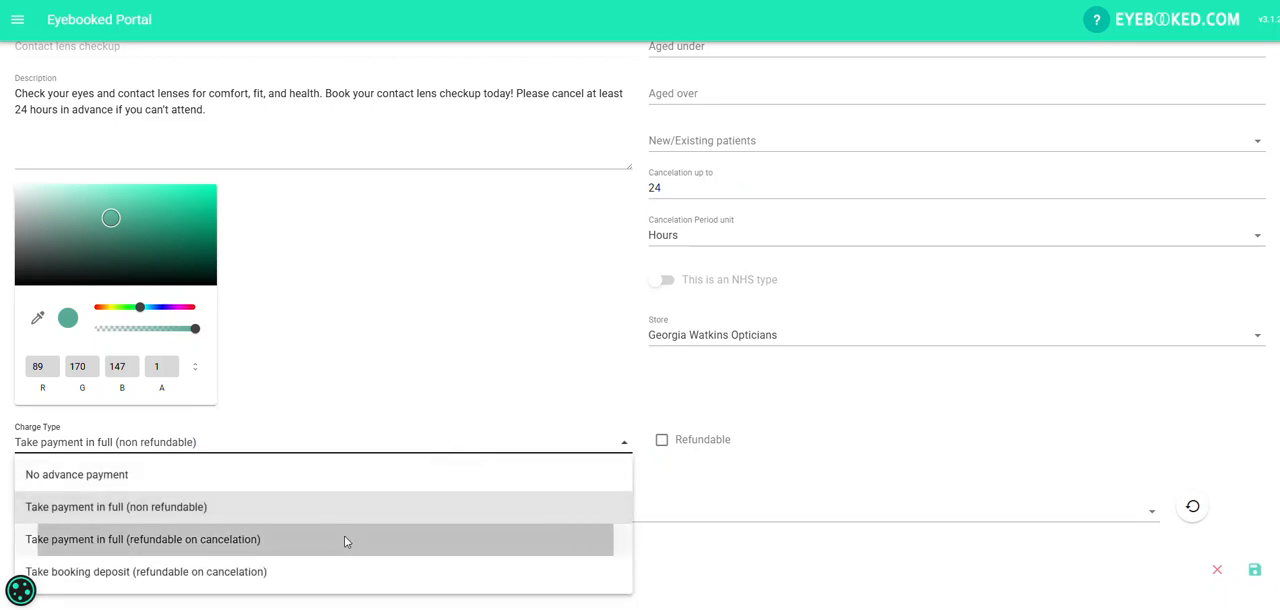
left_click(1255, 570)
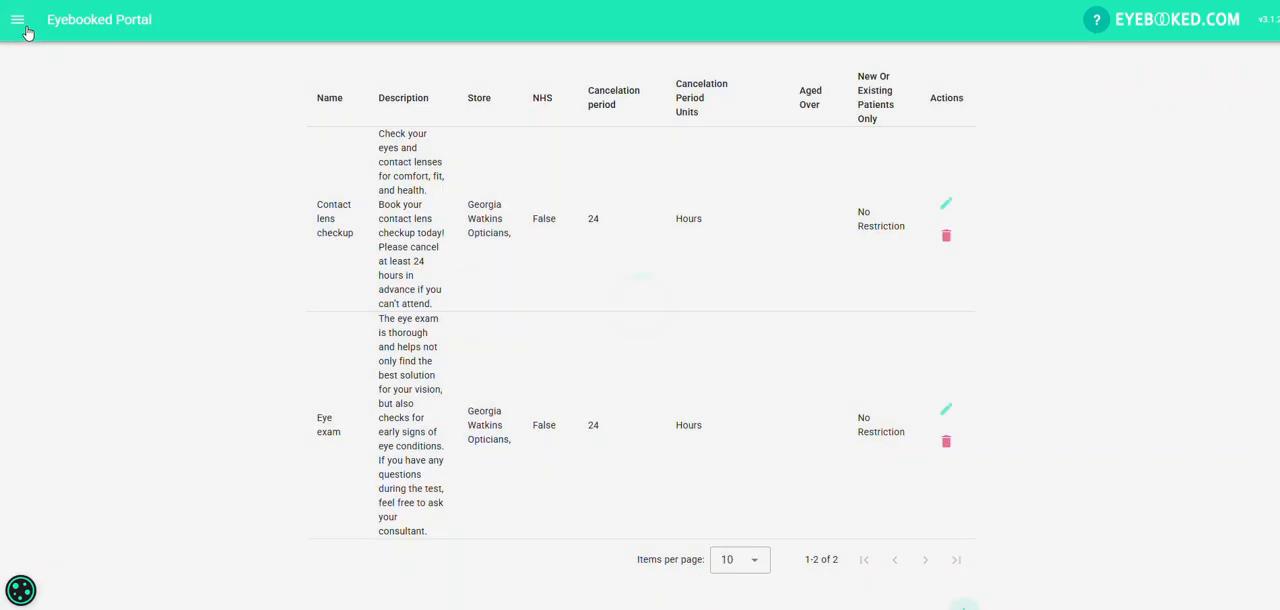
Open the optician practice's clinic scheduler from the portal's home page.
left_click(17, 19)
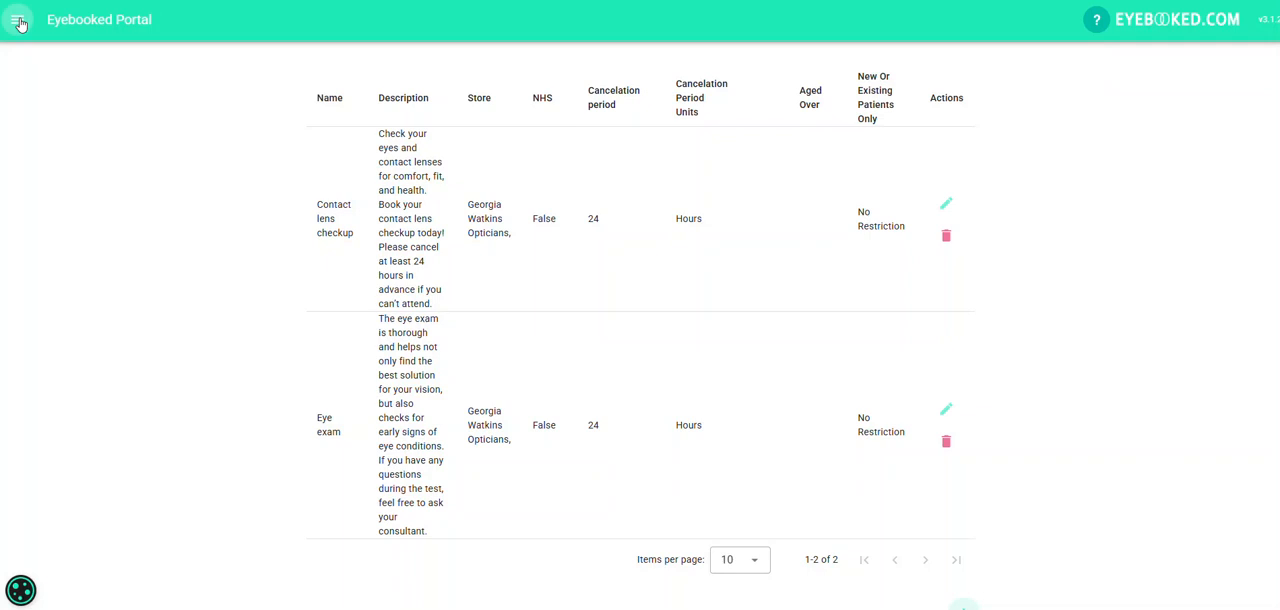
left_click(50, 62)
left_click(137, 150)
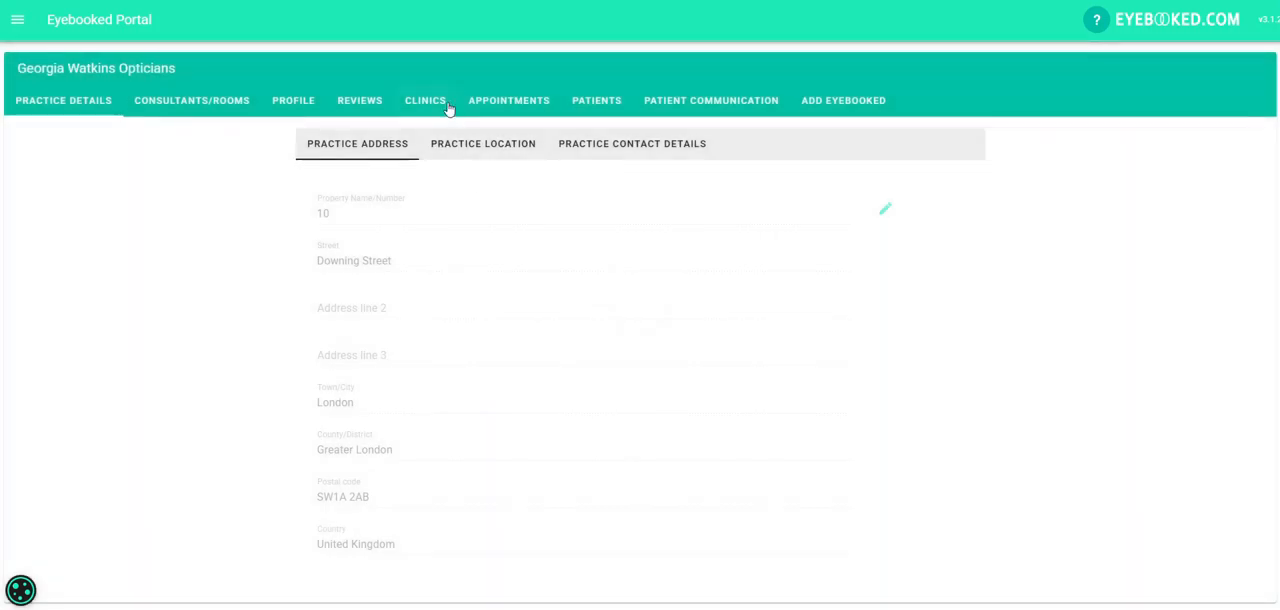
left_click(441, 103)
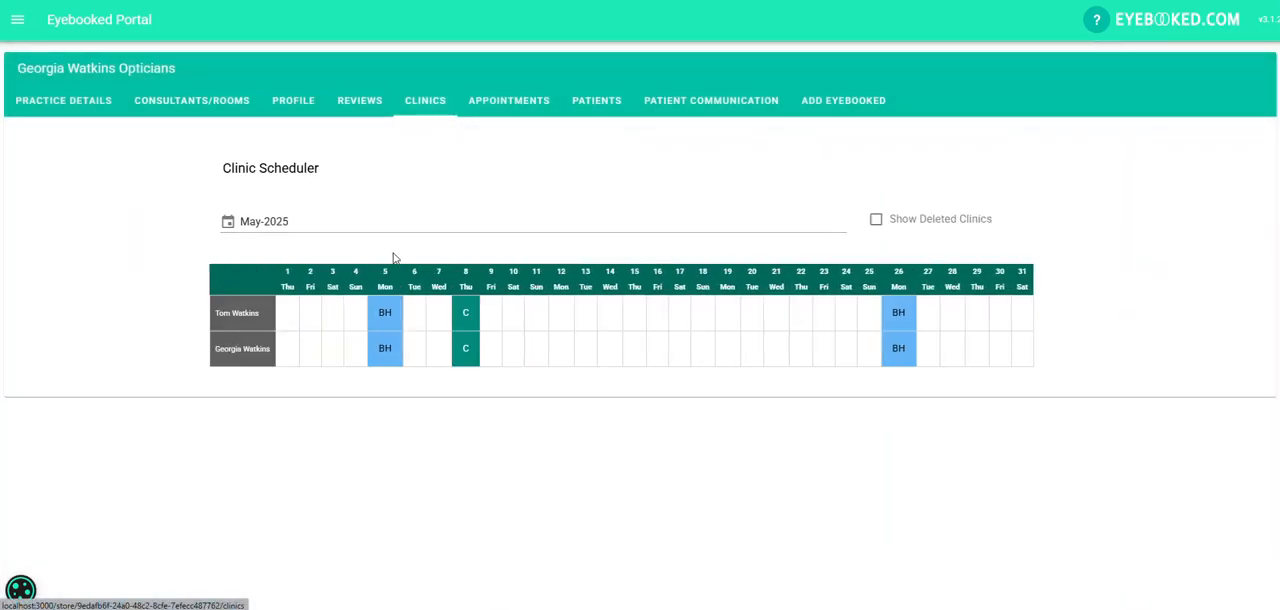
Show the first consultant's 8 May 2025 clinic in Eyebooked online with a 24-hour advance booking cut-off, and save it.
left_click(468, 324)
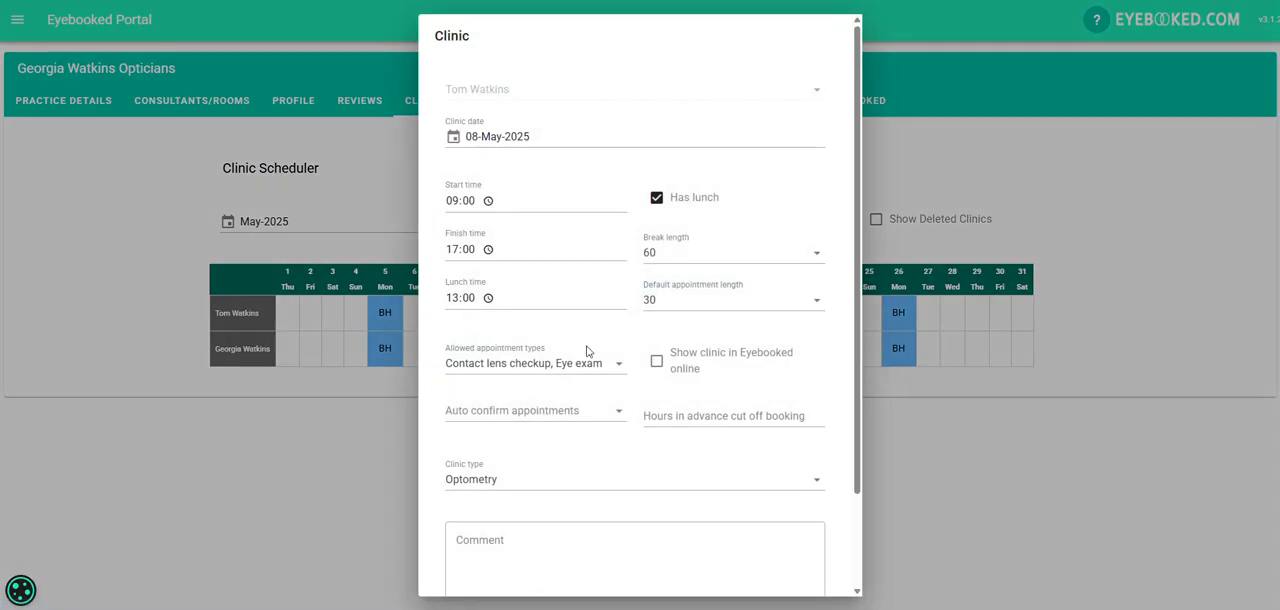
left_click(715, 362)
left_click(771, 419)
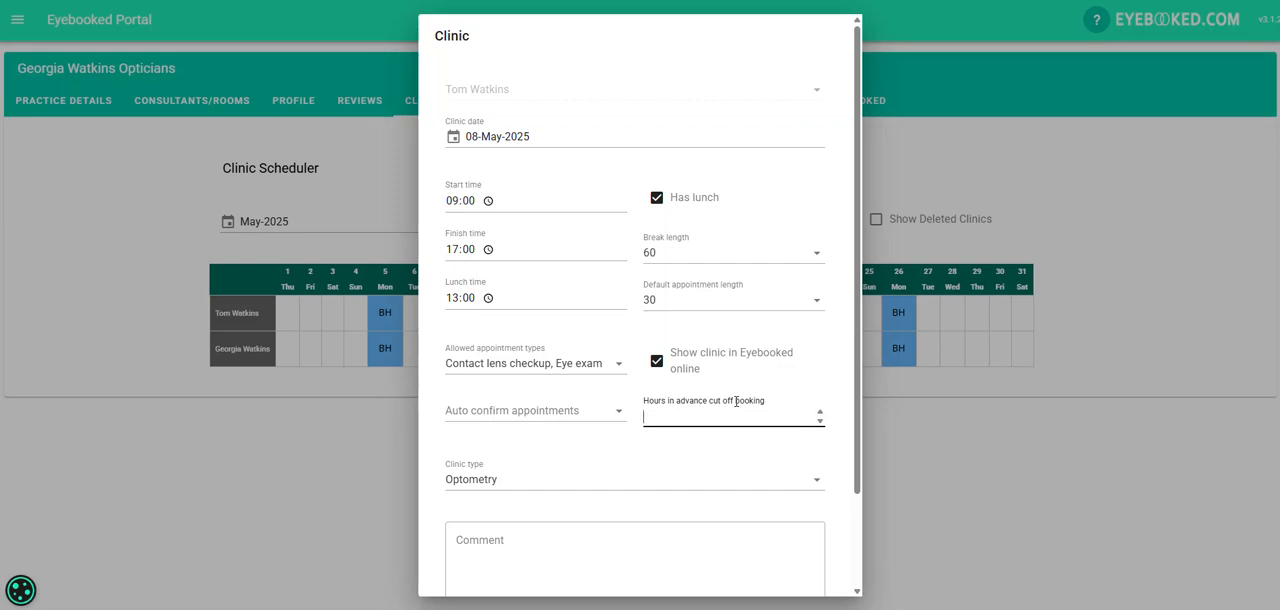
type("24")
scroll(736, 401, "down", 2)
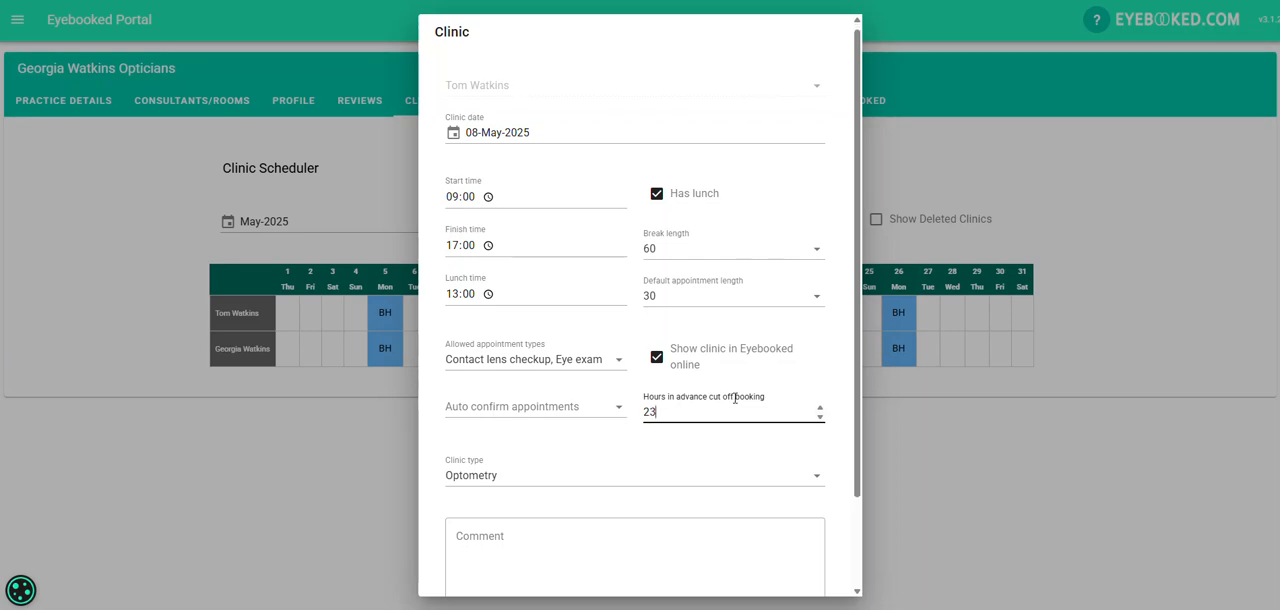
left_click(820, 344)
left_click(732, 383)
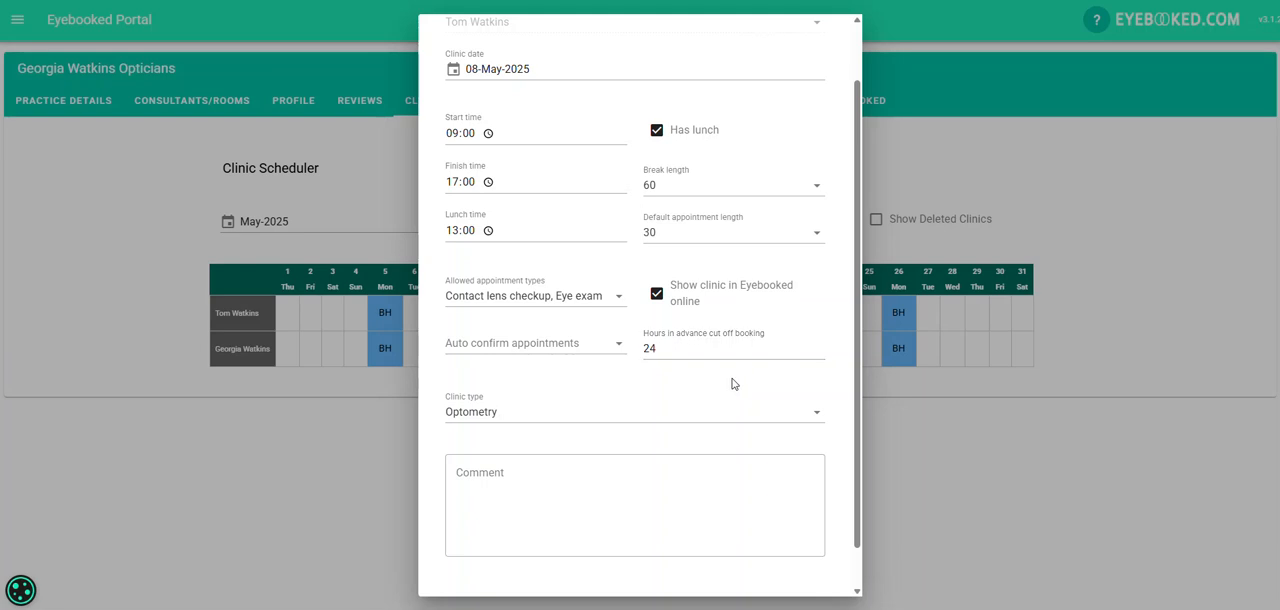
scroll(732, 383, "down", 1)
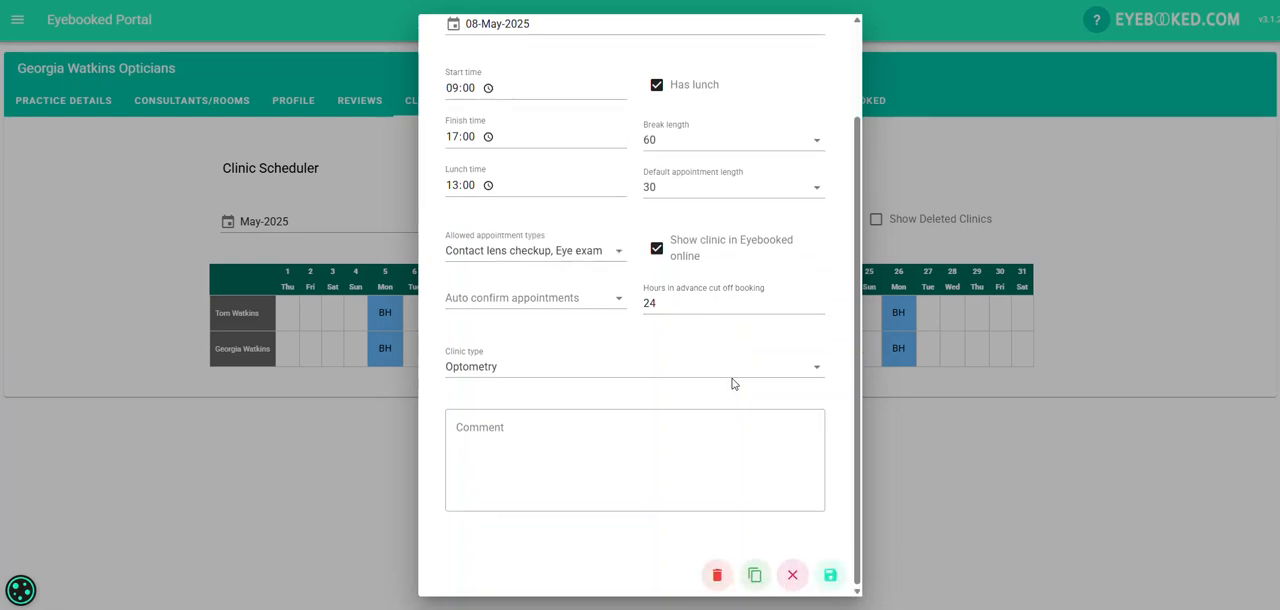
scroll(732, 383, "up", 2)
scroll(732, 383, "down", 2)
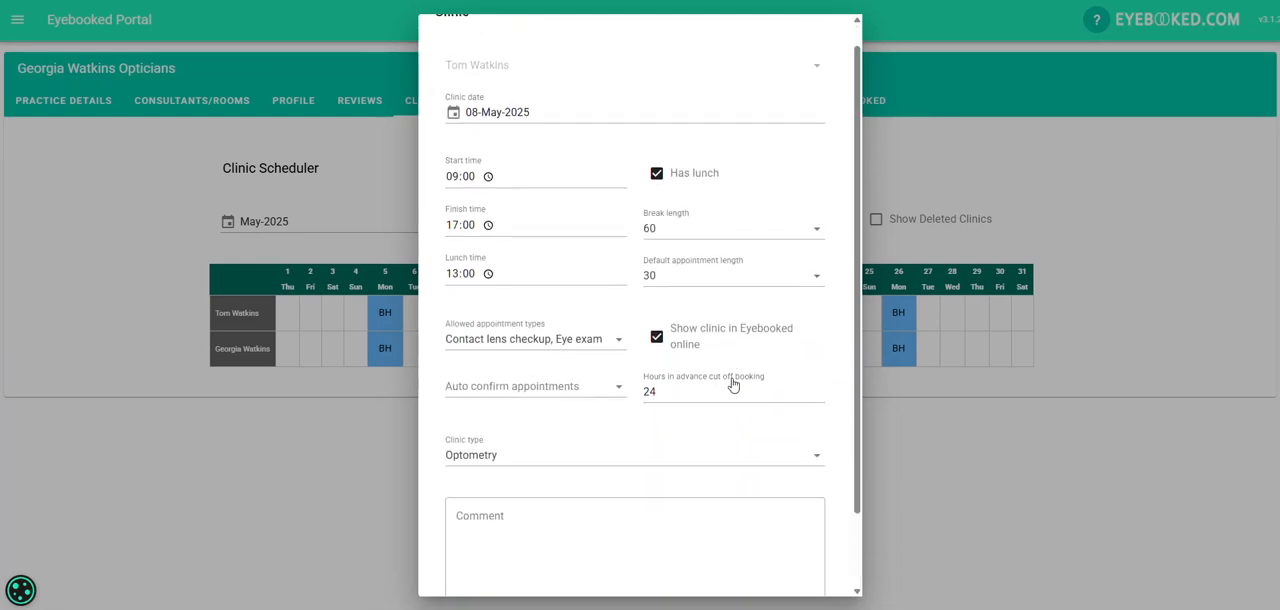
left_click(830, 576)
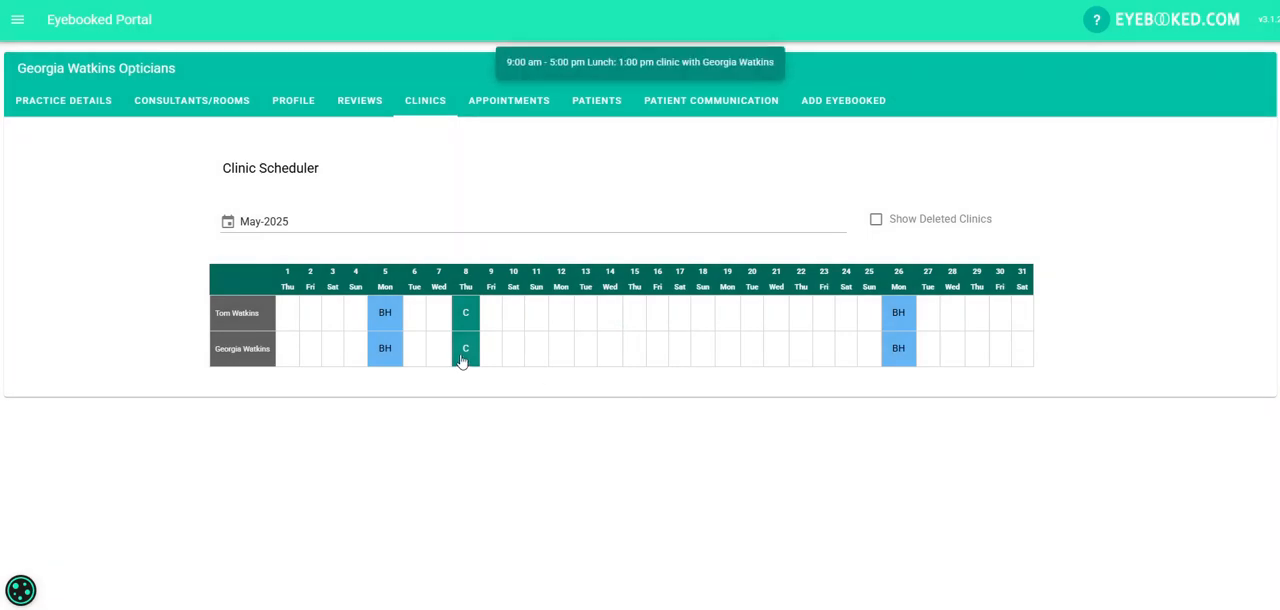
Show the second consultant's 8 May 2025 clinic in Eyebooked online with a 24-hour advance booking cut-off, and save it.
left_click(462, 360)
left_click(658, 362)
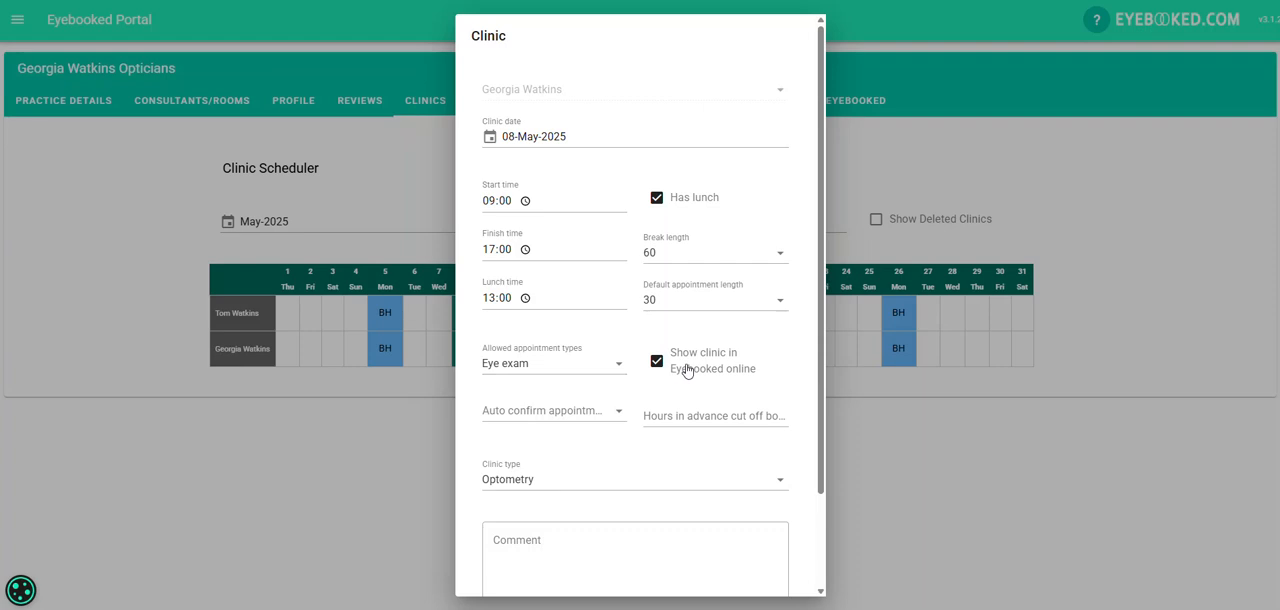
left_click(686, 411)
type("24")
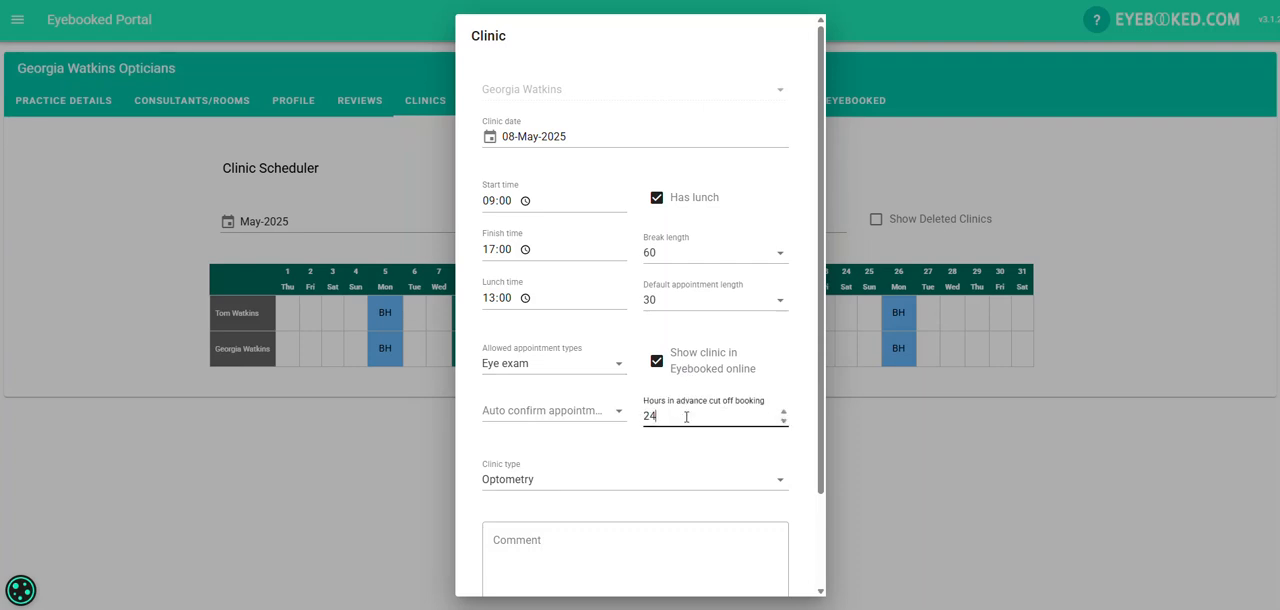
scroll(680, 415, "down", 2)
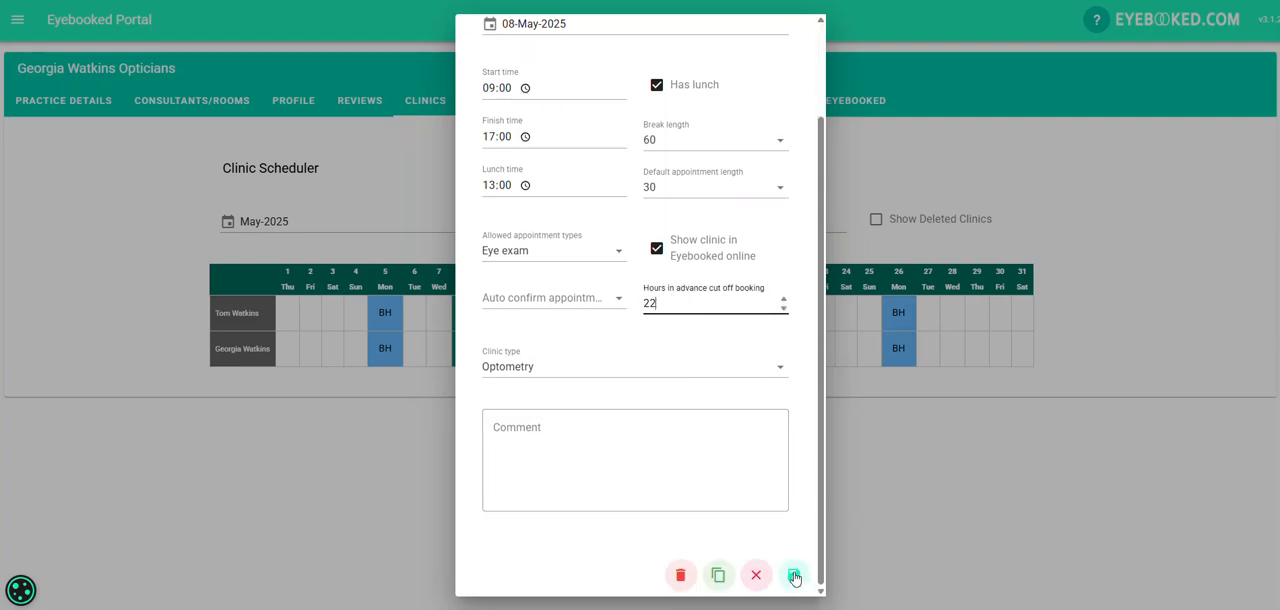
double_click(783, 299)
left_click(797, 575)
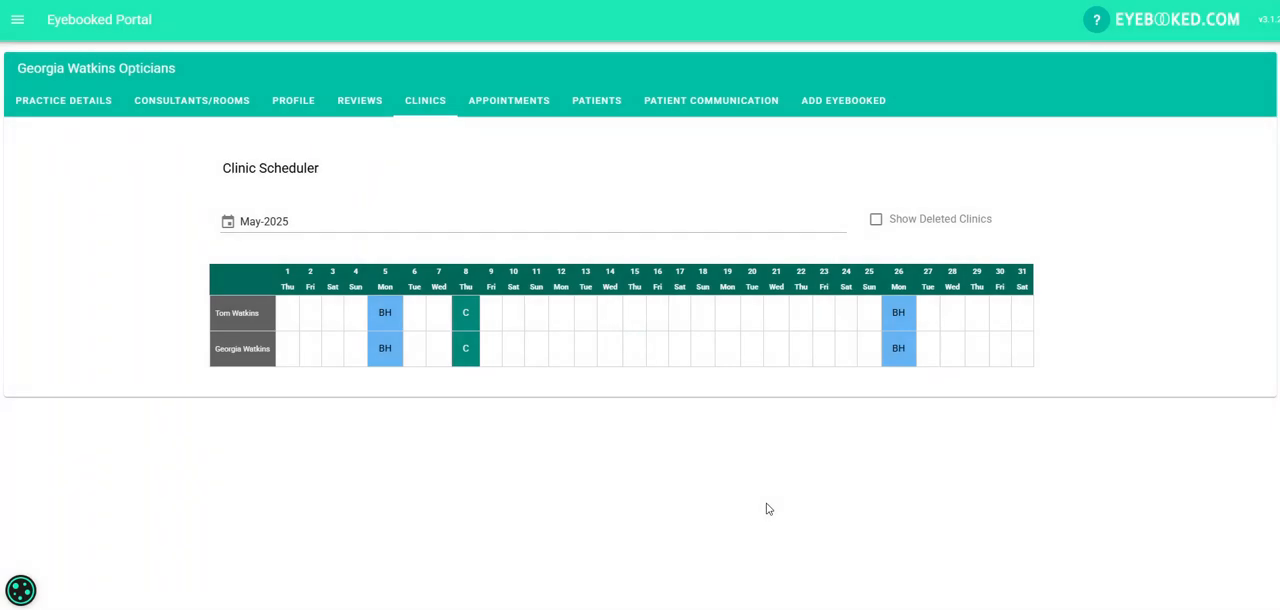